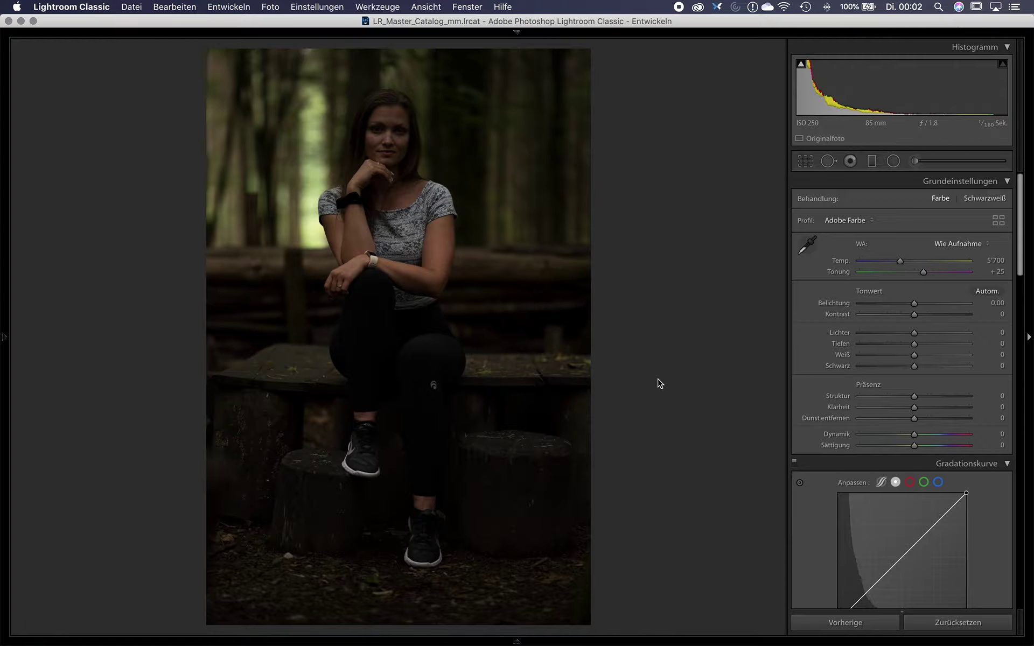
Step: Compare the unedited forest bench portrait with its finished edit
{"action": "key", "text": "Right"}
{"action": "key", "text": "Right"}
{"action": "key", "text": "Right"}
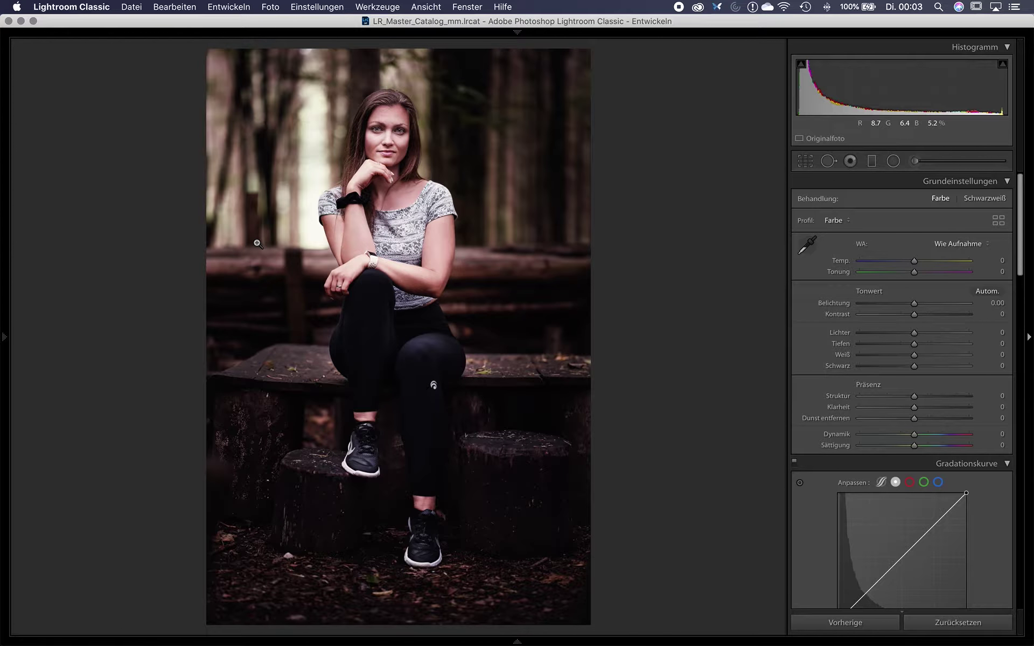
{"action": "key", "text": "super+shift+r"}
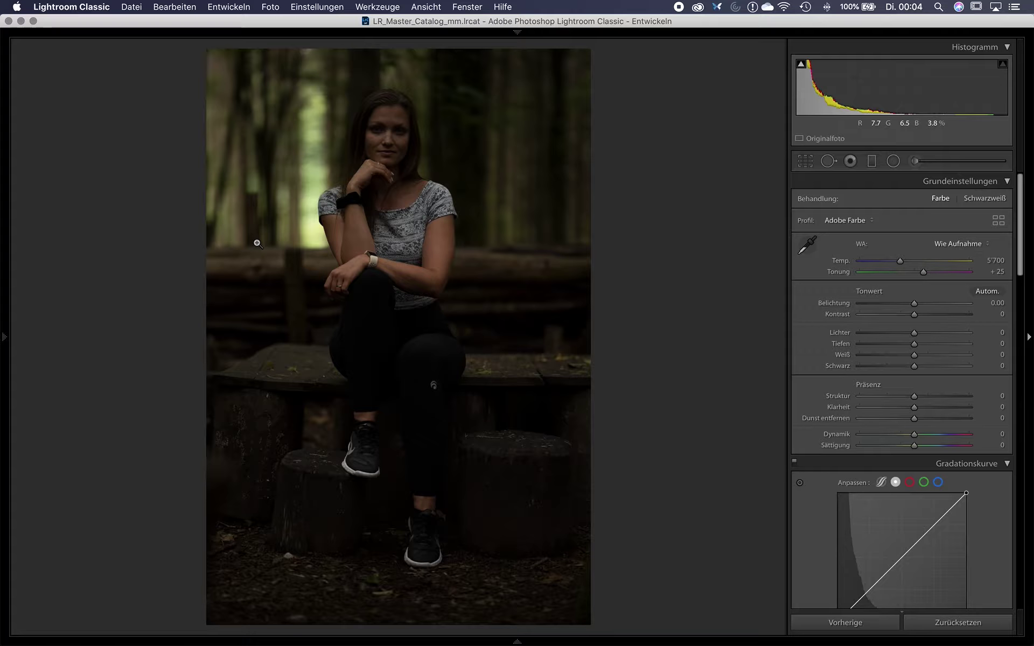
Step: Apply automatic tone to the bench portrait, set Temp. 4904, Tonung +47 and Struktur +1, and lift the tone curve's midtones
{"action": "left_click", "coordinate": [981, 294]}
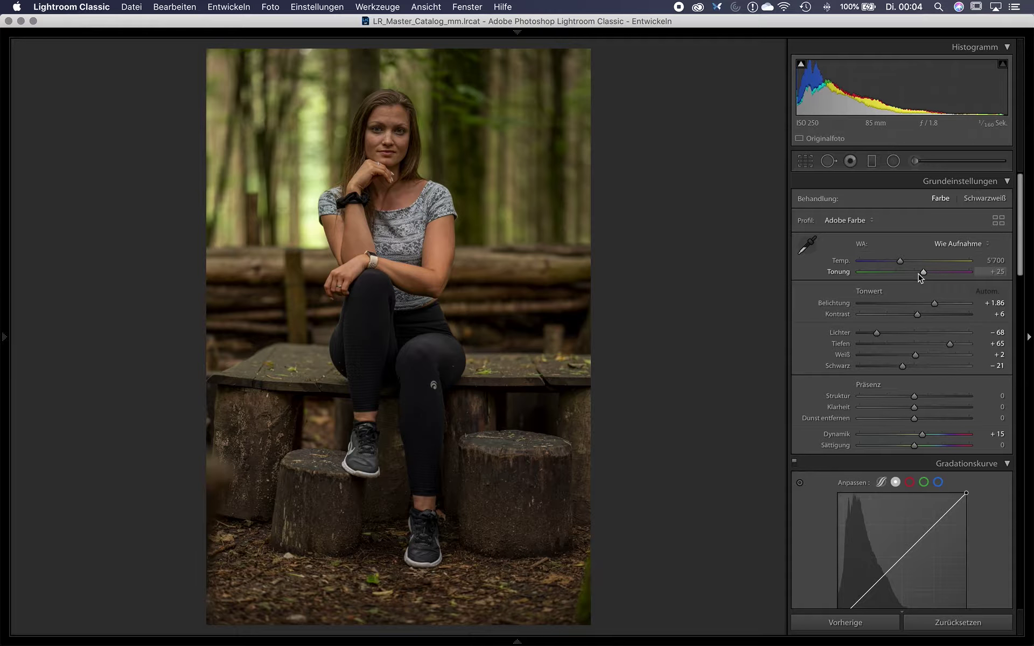
{"action": "left_click_drag", "start_coordinate": [923, 274], "coordinate": [890, 261]}
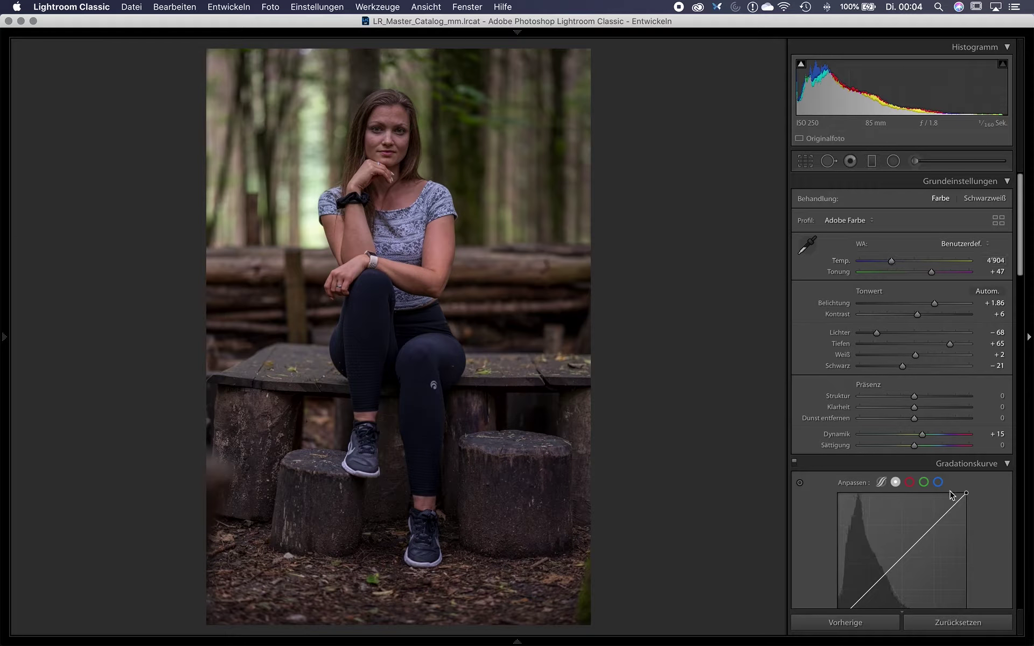
{"action": "left_click_drag", "start_coordinate": [902, 558], "coordinate": [895, 553]}
{"action": "left_click_drag", "start_coordinate": [914, 397], "coordinate": [916, 402]}
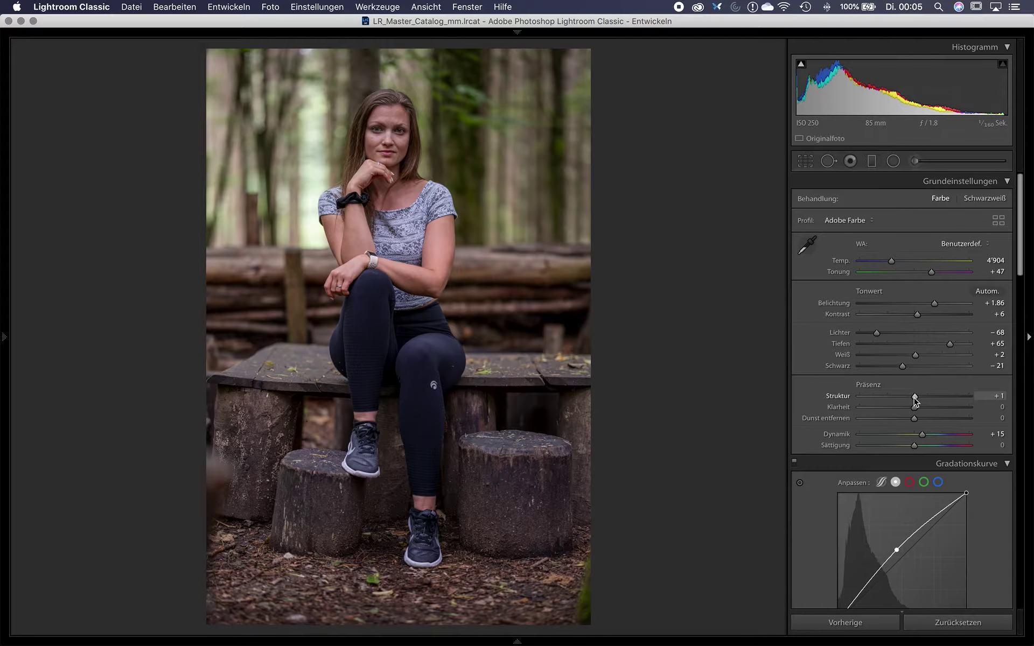
Step: Compare the bench portrait with its finished version, examining the woman's face up close in both
{"action": "key", "text": "super+shift+r"}
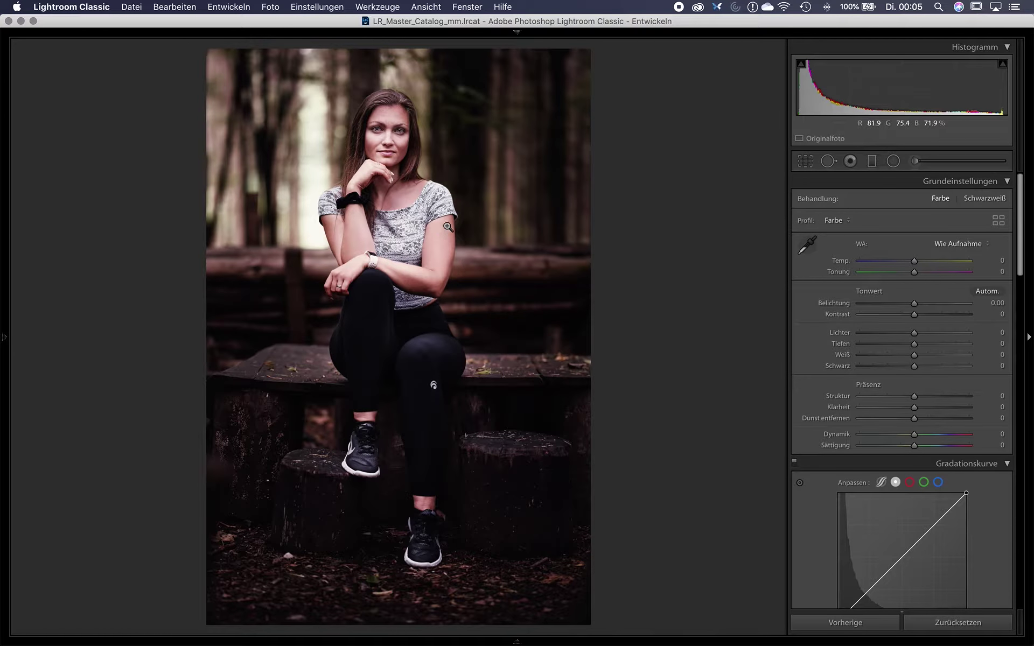
{"action": "left_click", "coordinate": [393, 126]}
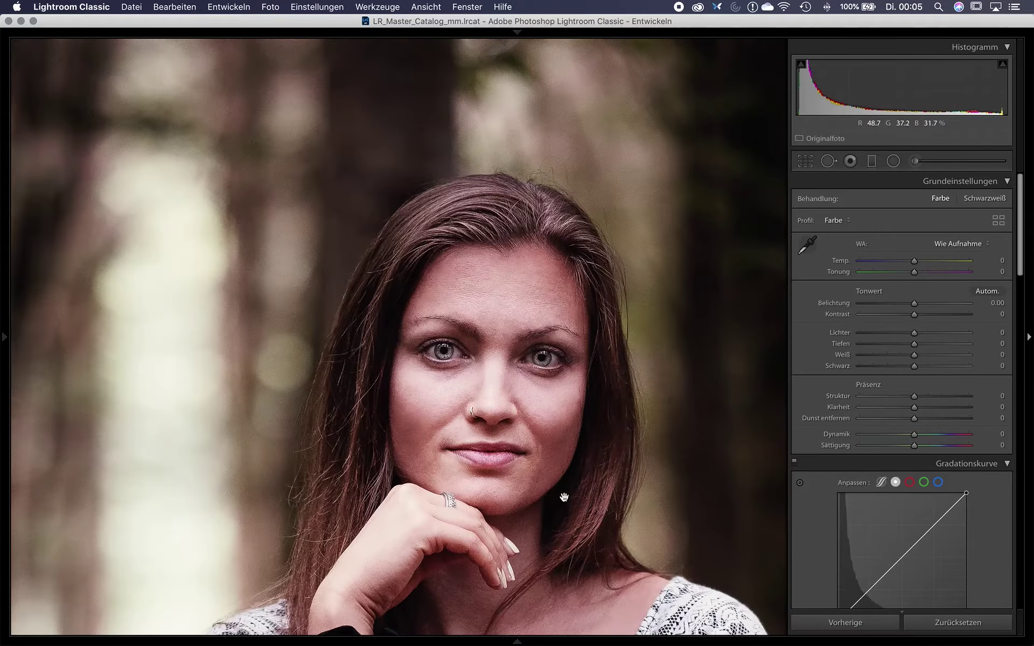
{"action": "left_click", "coordinate": [527, 362]}
{"action": "key", "text": "super+z"}
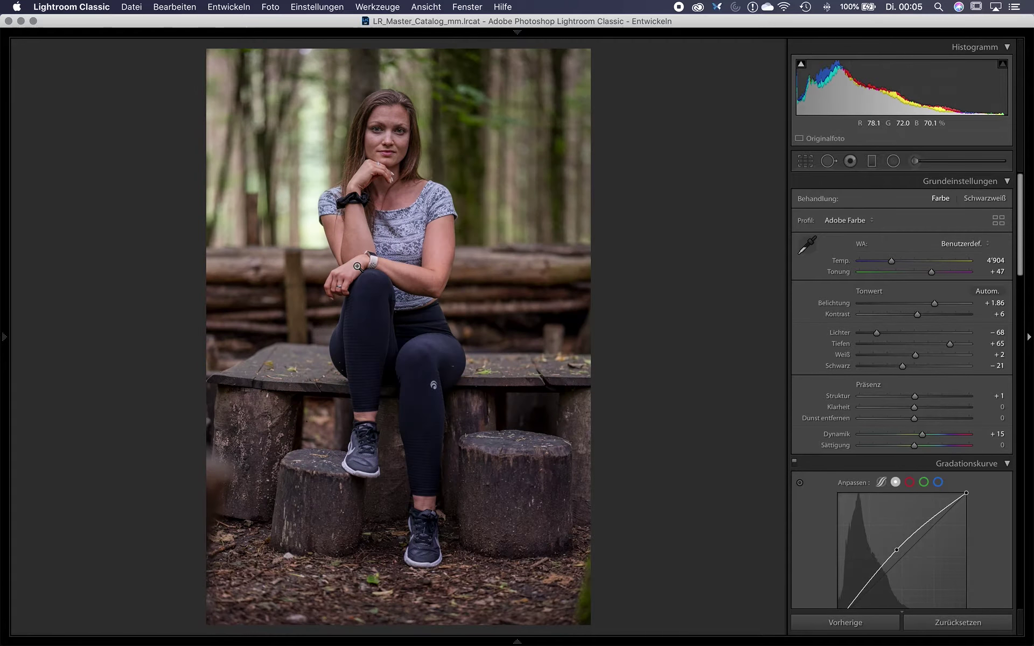
{"action": "left_click", "coordinate": [392, 127]}
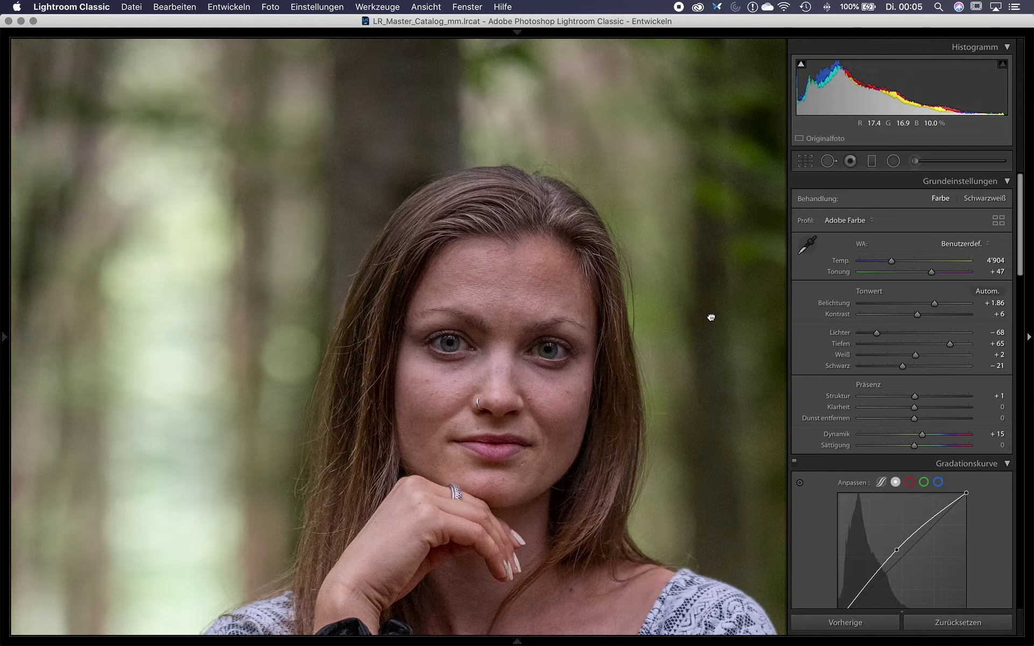
{"action": "left_click", "coordinate": [711, 318]}
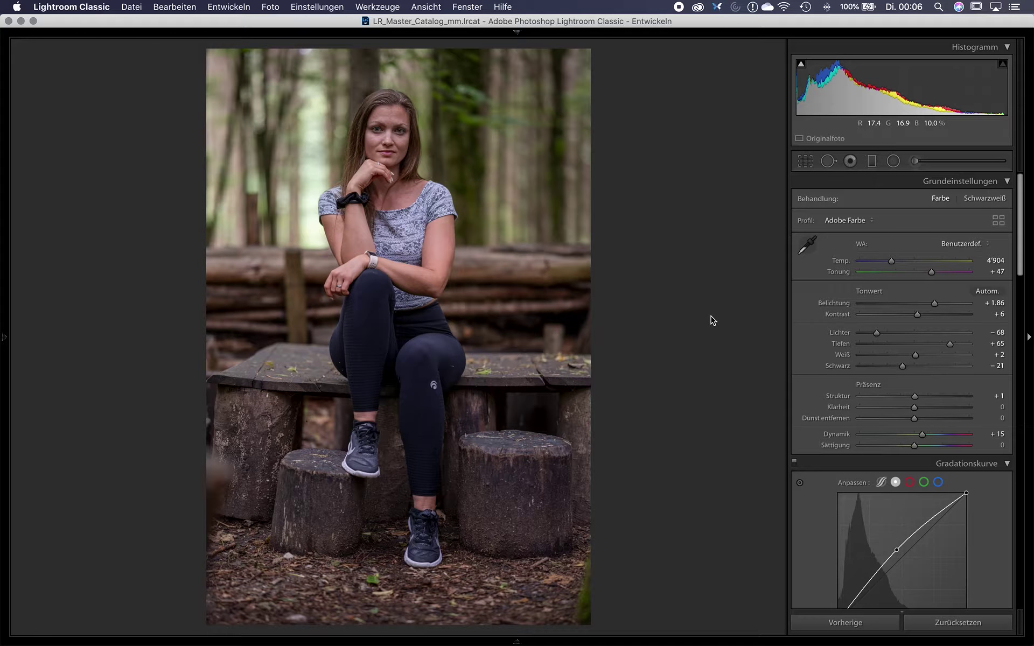
Step: Copy all develop settings from the bench portrait and paste them onto the unedited standing forest portrait
{"action": "key", "text": "Right"}
{"action": "key", "text": "Right"}
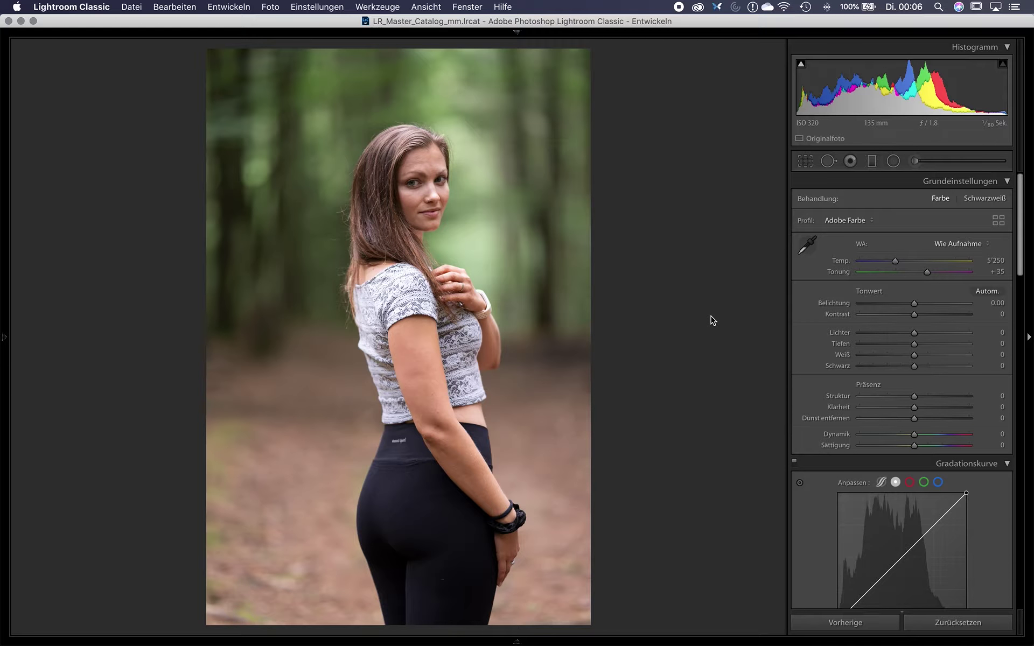
{"action": "key", "text": "Left"}
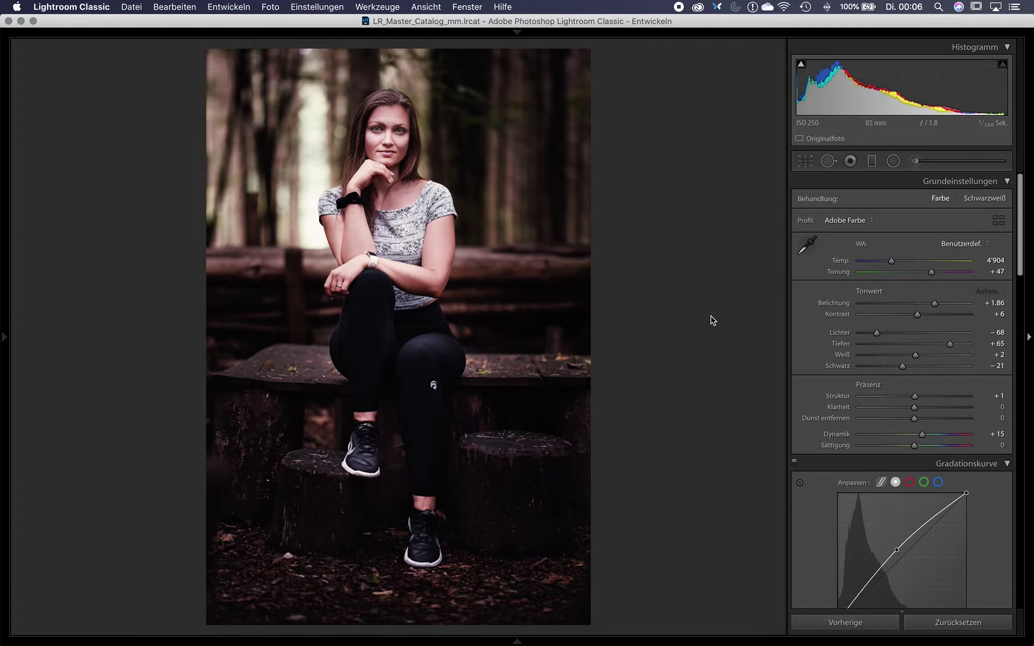
{"action": "key", "text": "super+shift+c"}
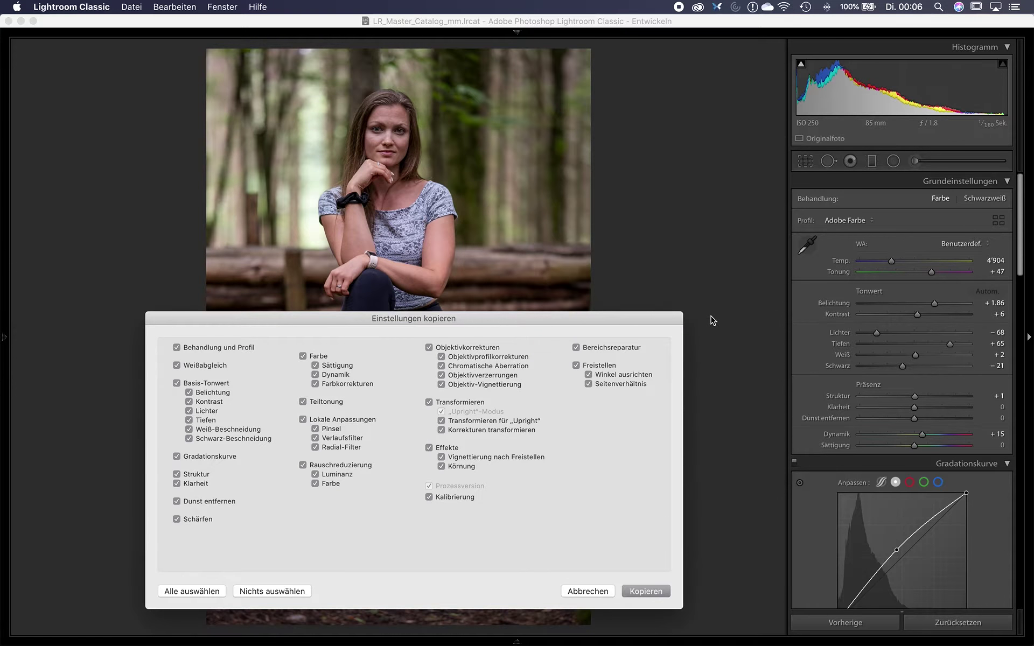
{"action": "key", "text": "Return"}
{"action": "key", "text": "Right"}
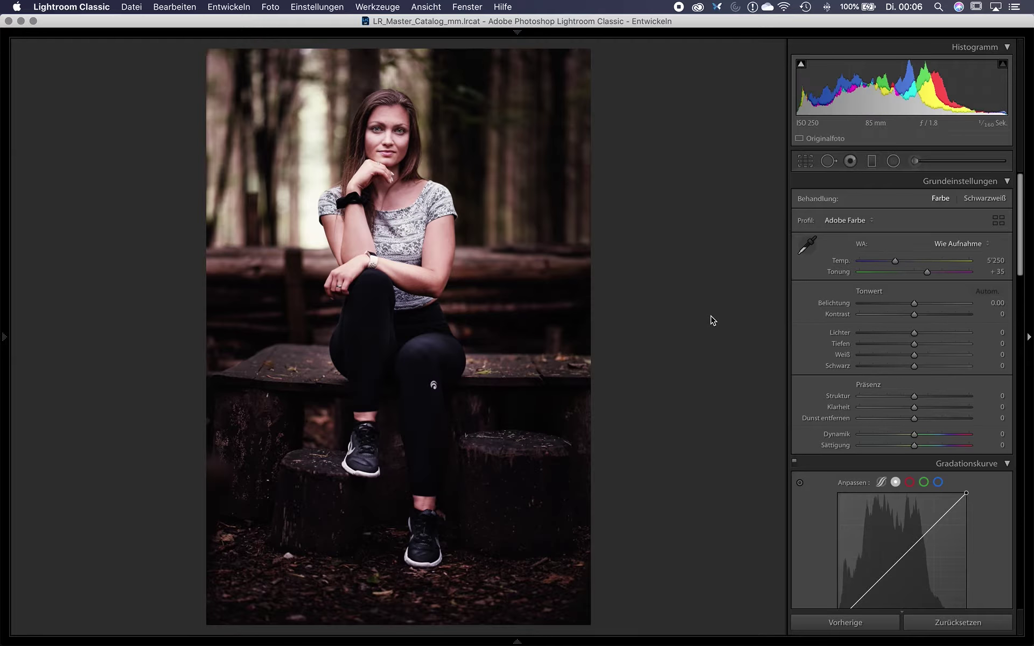
{"action": "key", "text": "super+shift+v"}
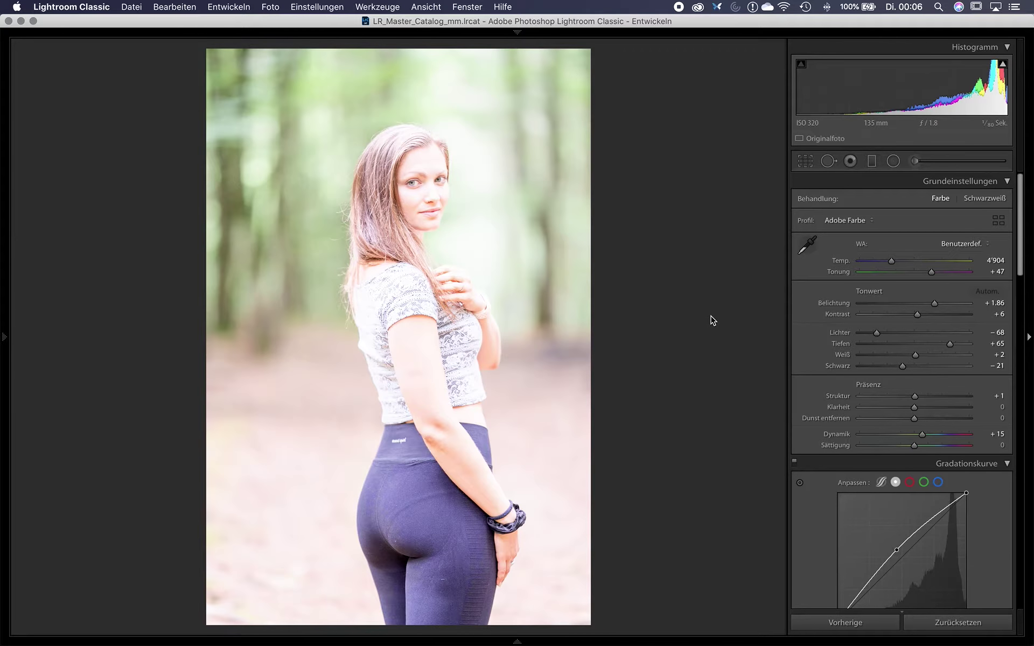
Step: Set the standing portrait's Belichtung to -0.05 and Temp. to 4728, and raise the tone curve's midpoint slightly
{"action": "left_click_drag", "start_coordinate": [935, 305], "coordinate": [914, 310]}
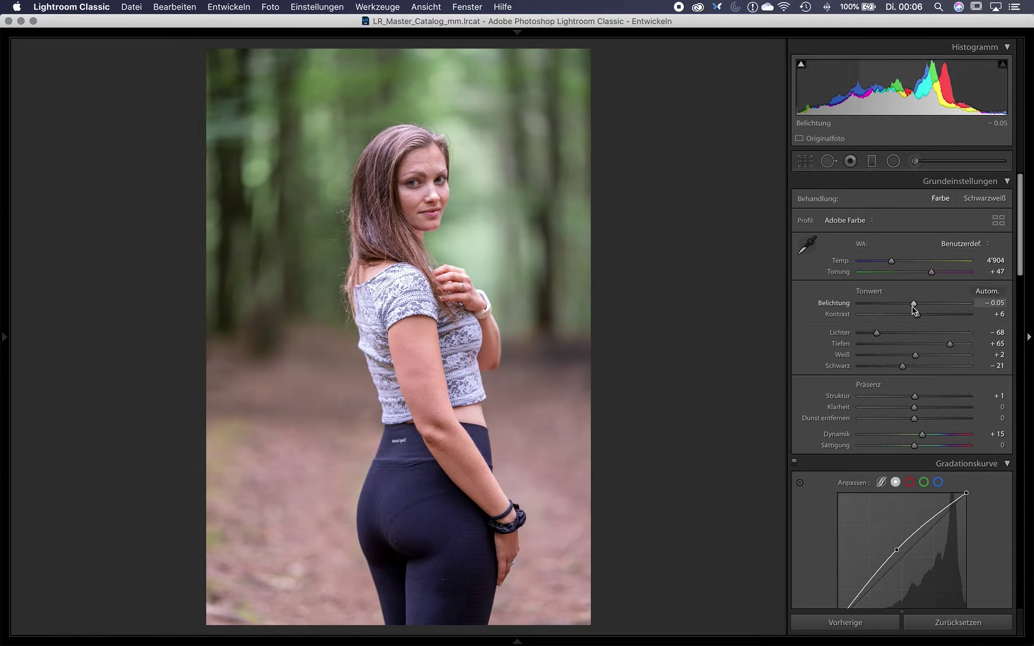
{"action": "left_click_drag", "start_coordinate": [891, 261], "coordinate": [890, 262]}
{"action": "left_click_drag", "start_coordinate": [897, 550], "coordinate": [897, 548]}
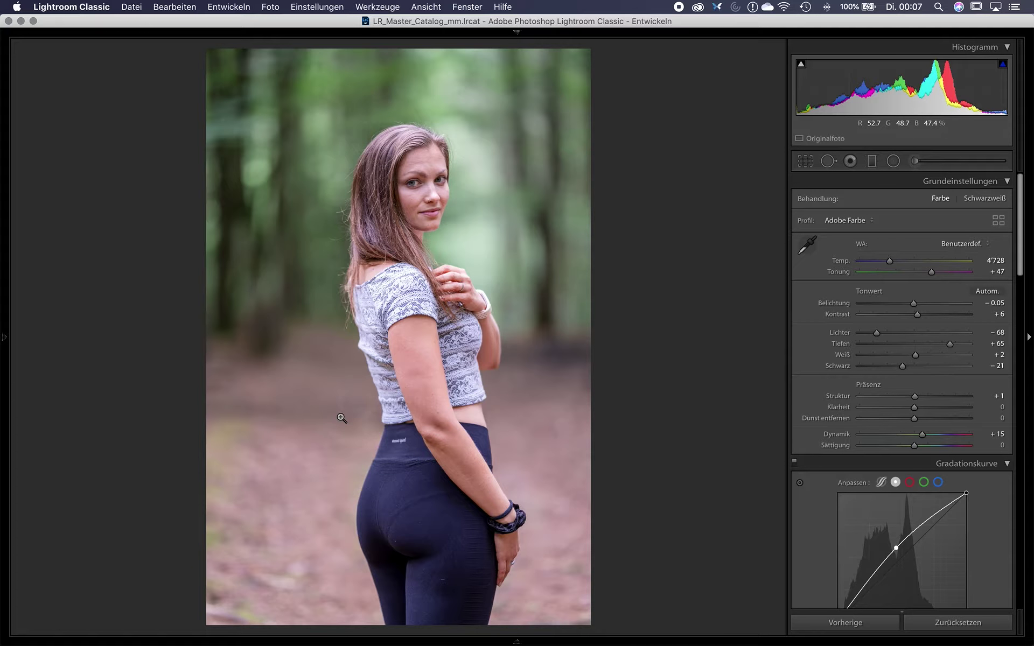
Step: Apply automatic tone to the unedited portrait of the child in the pink hoodie, with Belichtung at +0.75 and Lichter at -100
{"action": "key", "text": "Right"}
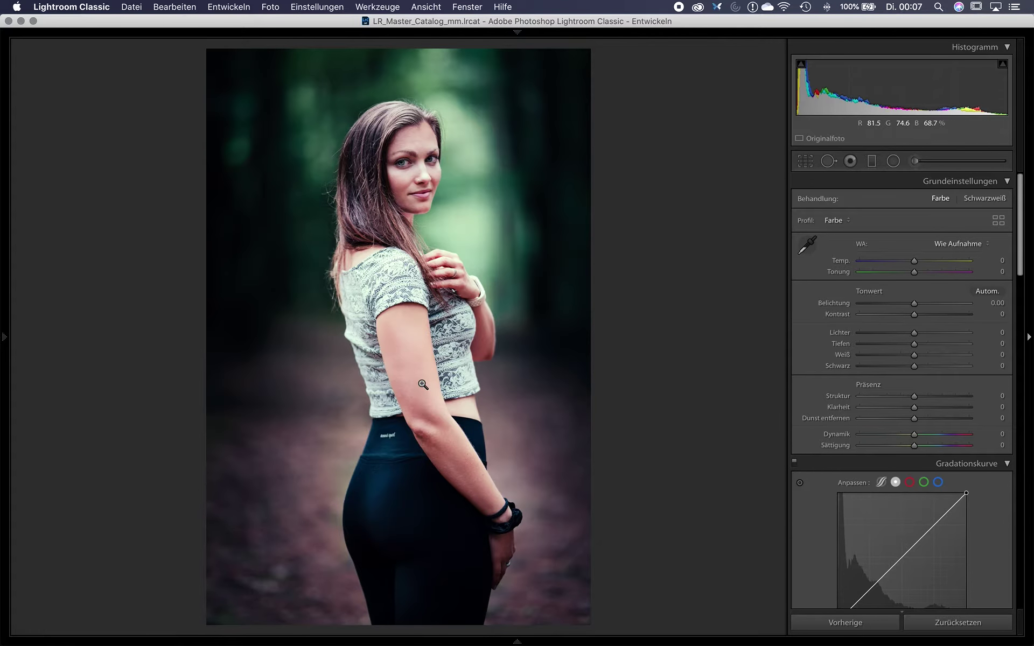
{"action": "key", "text": "Right"}
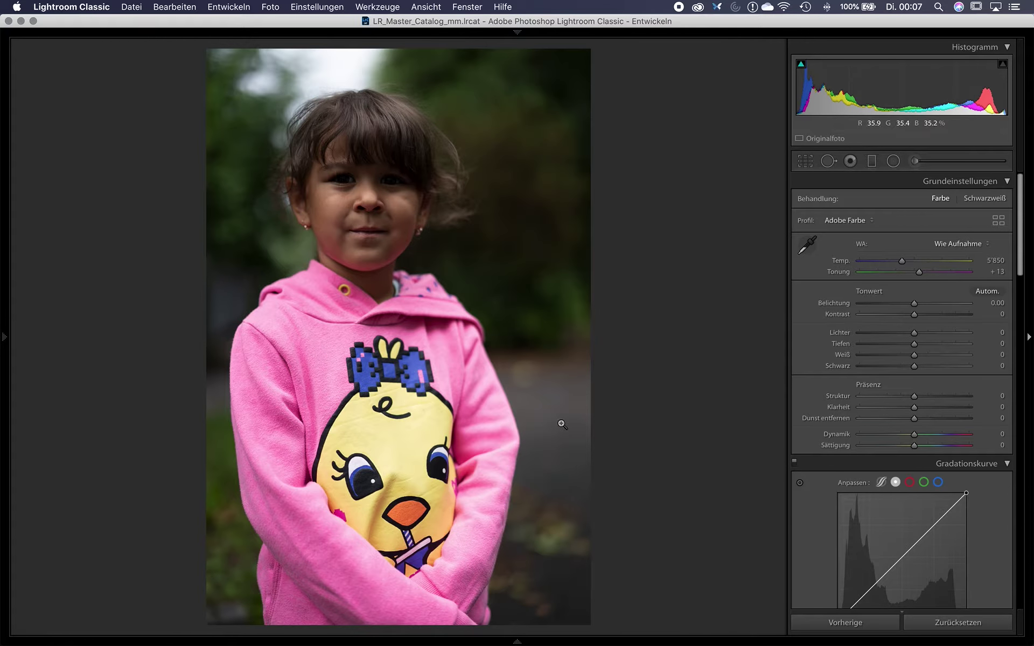
{"action": "left_click", "coordinate": [986, 293]}
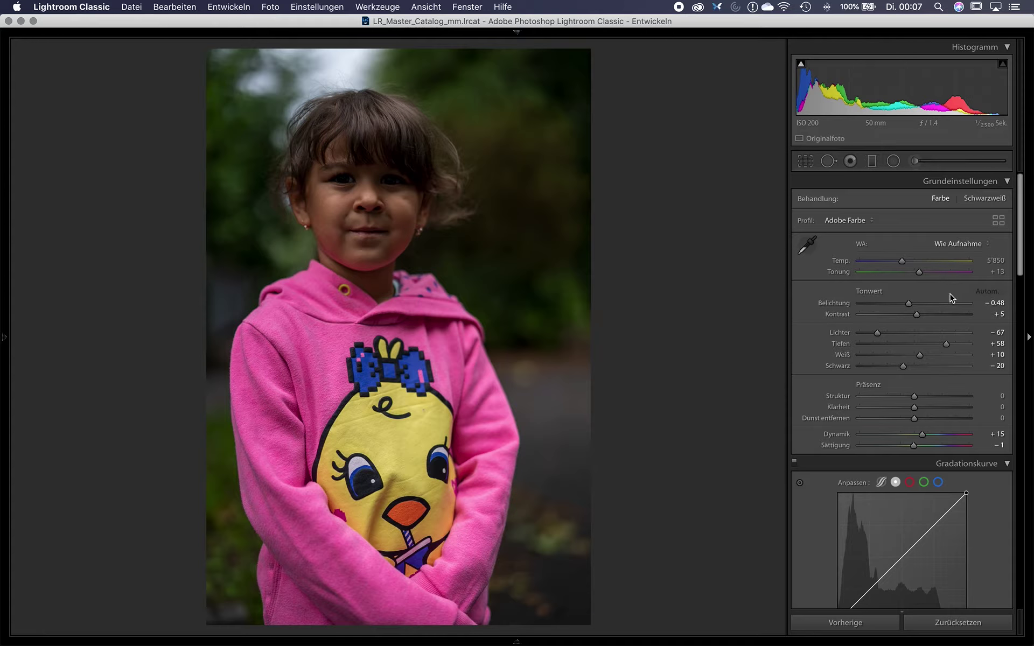
{"action": "left_click_drag", "start_coordinate": [910, 303], "coordinate": [925, 305]}
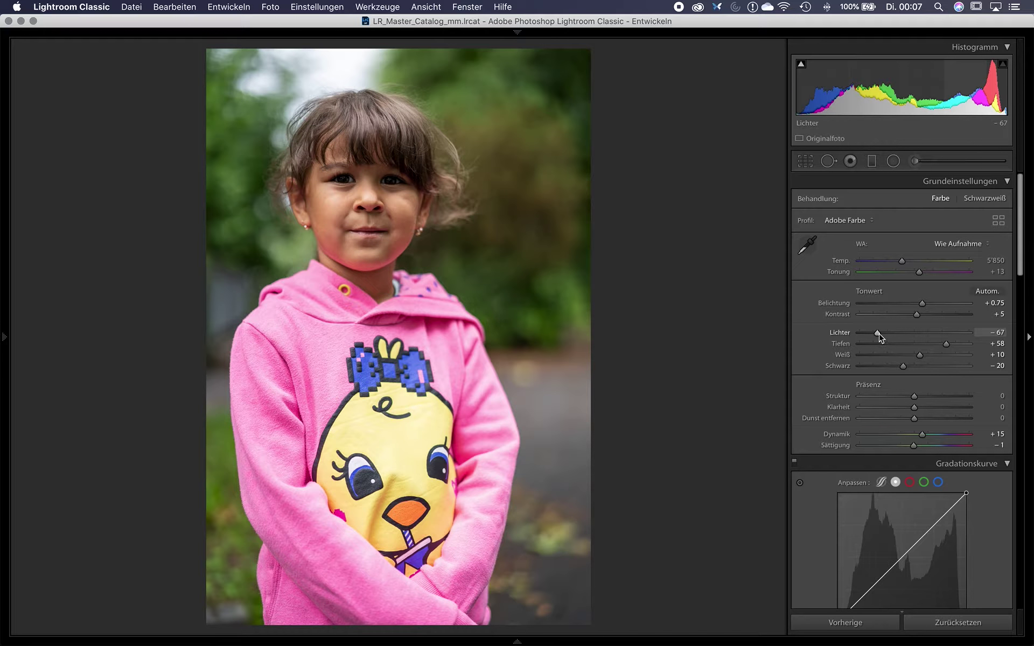
{"action": "left_click_drag", "start_coordinate": [877, 334], "coordinate": [860, 334]}
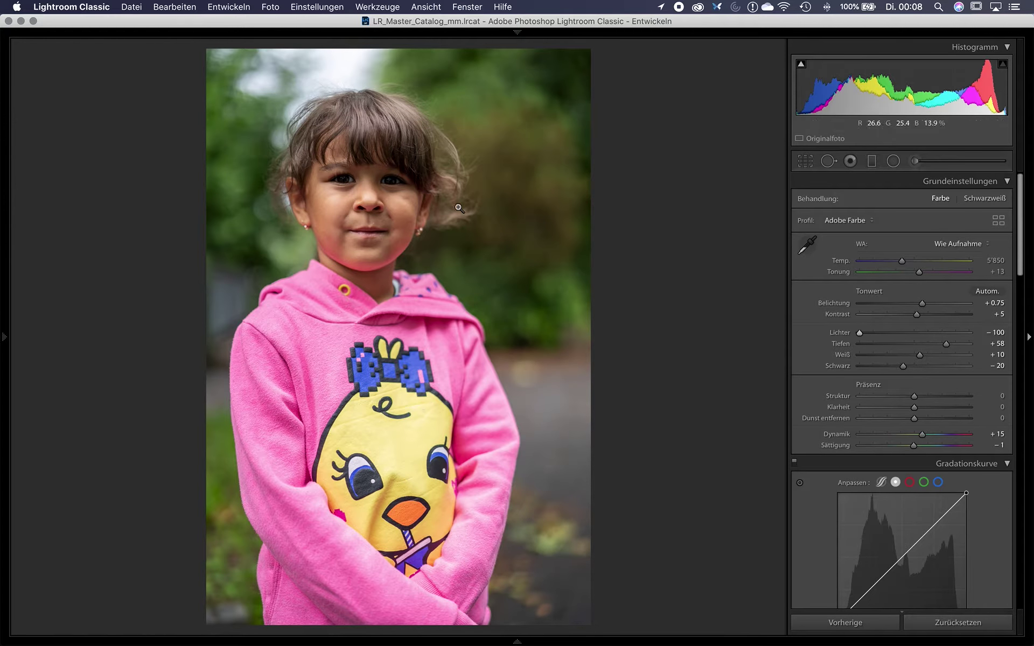
Step: Compare the child's portrait with its finished version and raise the finished version's Tiefen to +18
{"action": "left_click", "coordinate": [349, 190]}
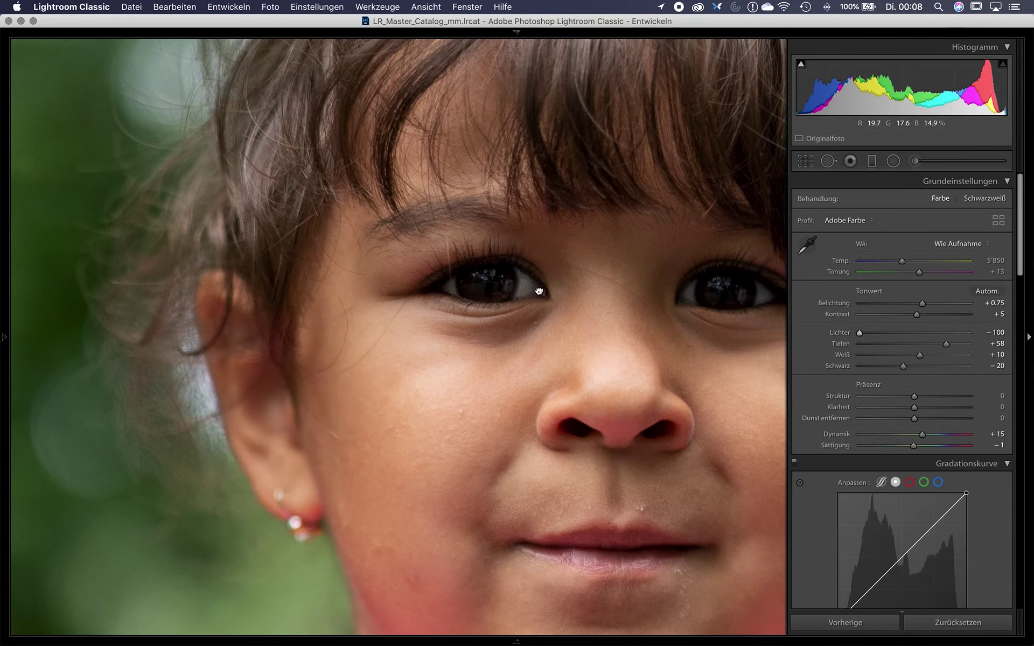
{"action": "left_click", "coordinate": [538, 291]}
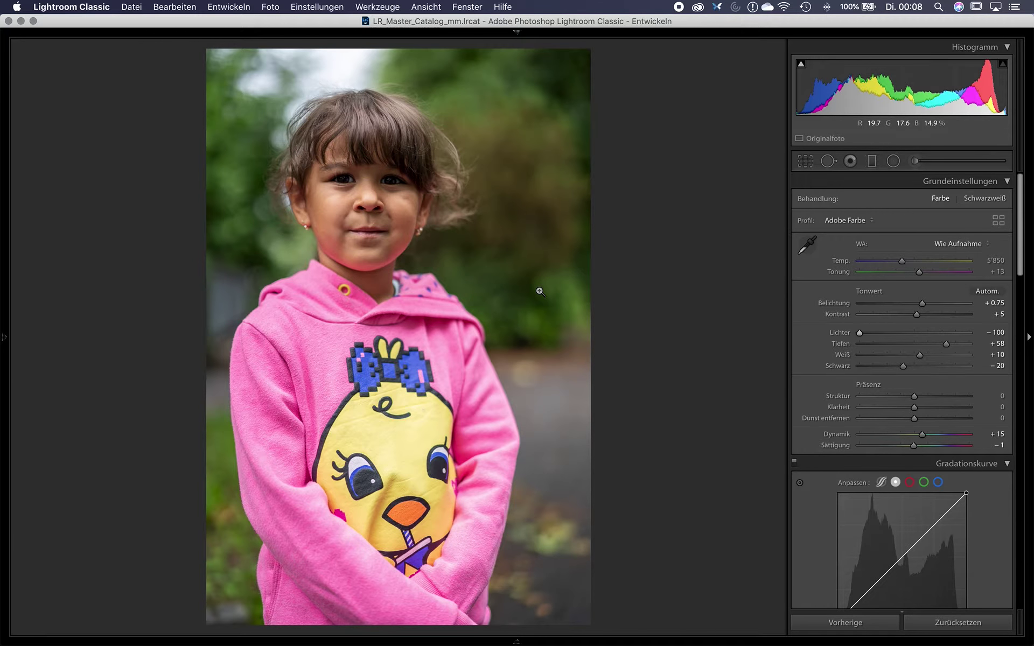
{"action": "key", "text": "super+shift+r"}
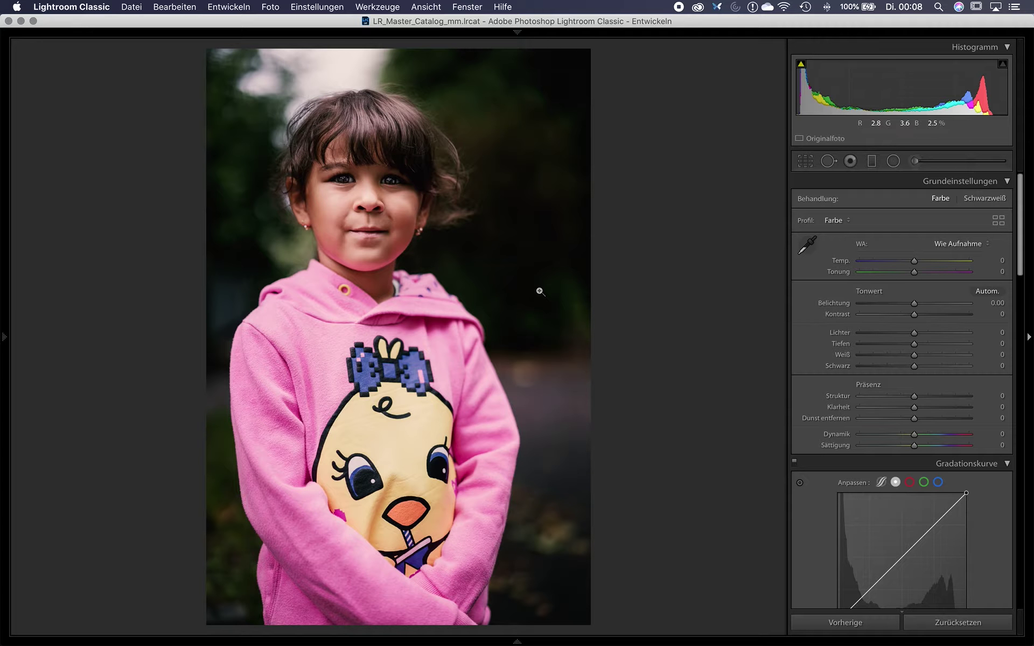
{"action": "key", "text": "super+z"}
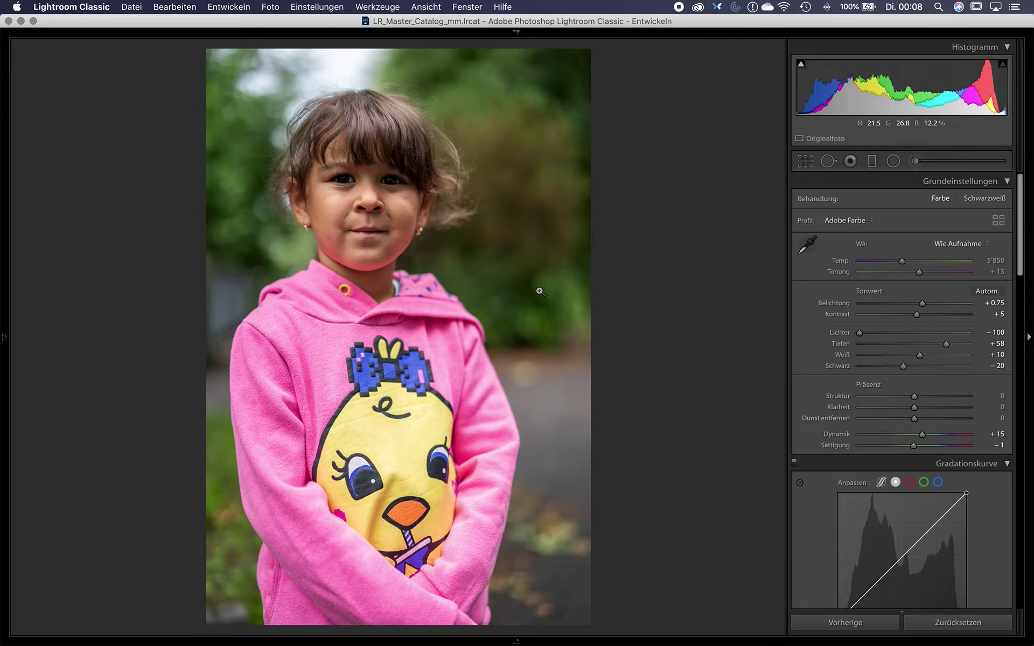
{"action": "key", "text": "super+shift+z"}
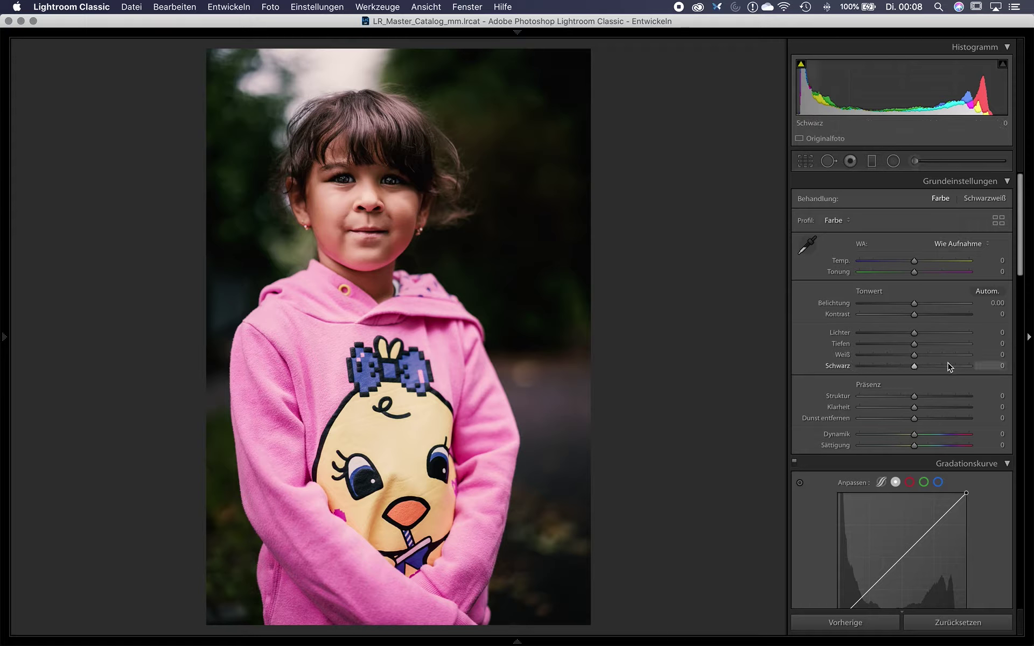
{"action": "left_click_drag", "start_coordinate": [914, 345], "coordinate": [926, 345]}
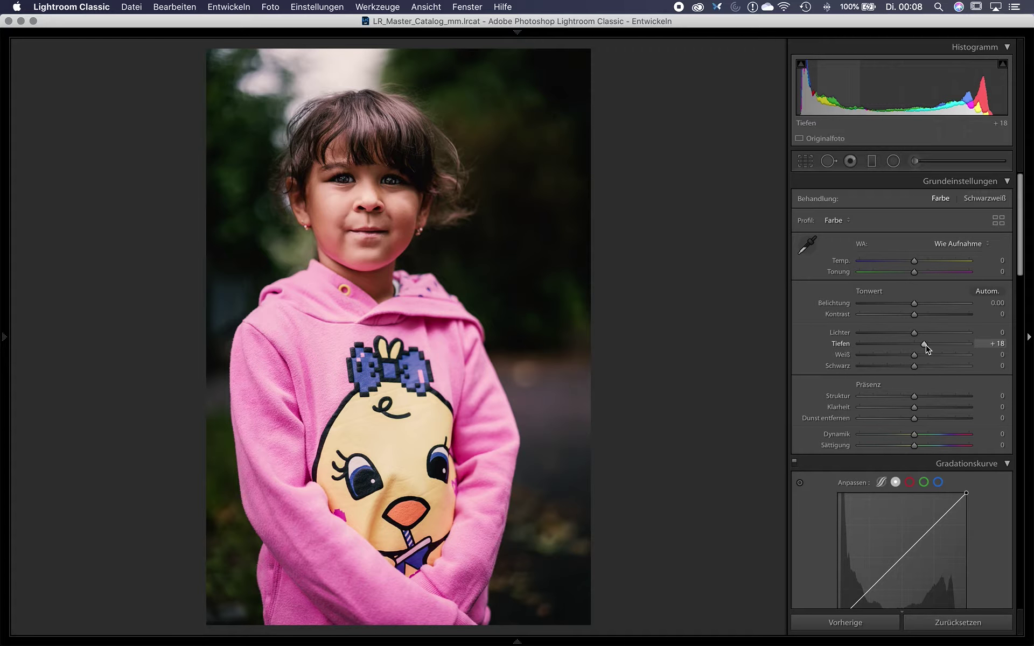
Step: Set Tiefen to +74 on the unedited brick-wall portrait and compare it with its finished version
{"action": "key", "text": "Right"}
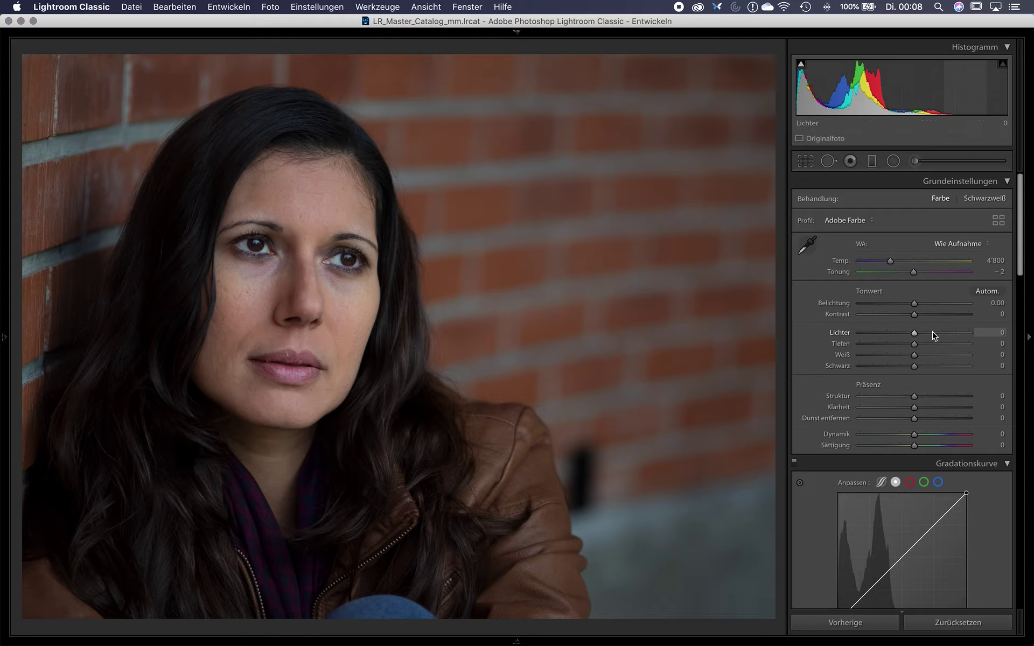
{"action": "left_click_drag", "start_coordinate": [914, 344], "coordinate": [956, 349]}
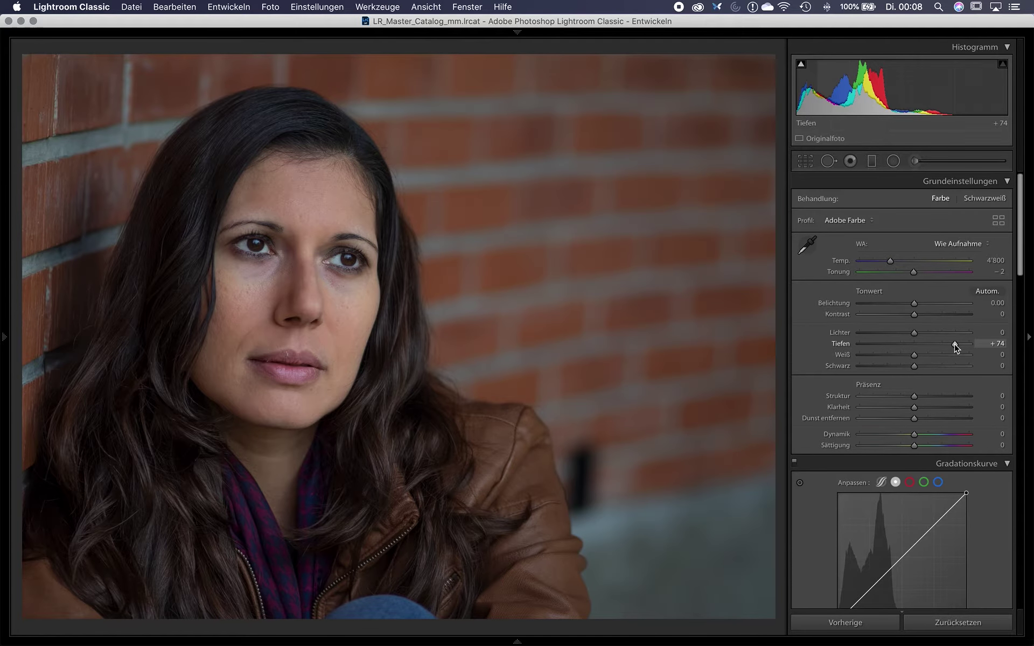
{"action": "key", "text": "Right"}
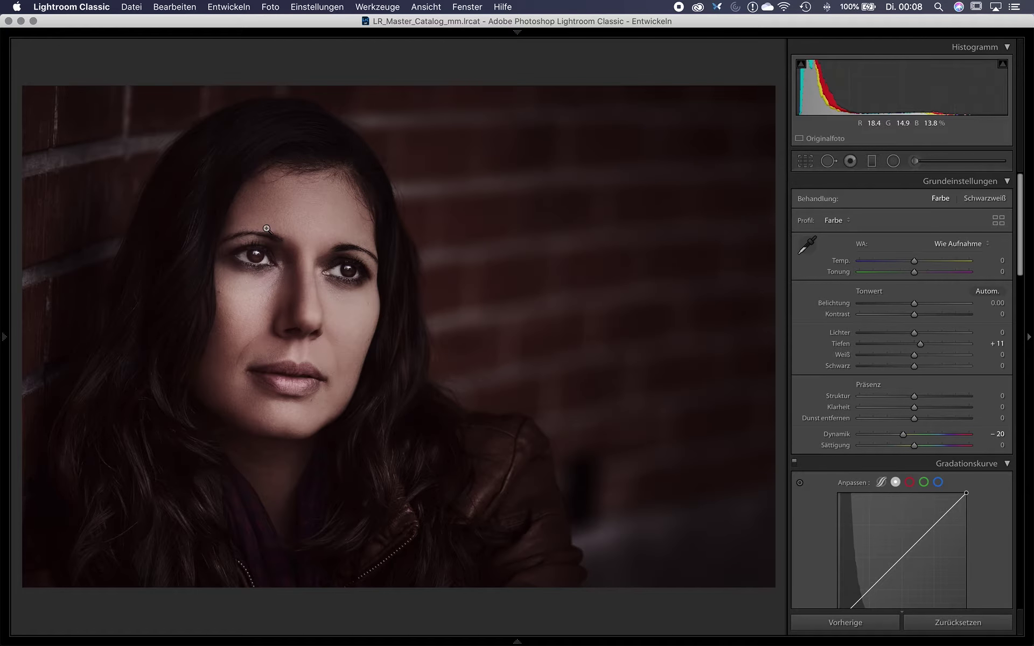
{"action": "key", "text": "Right"}
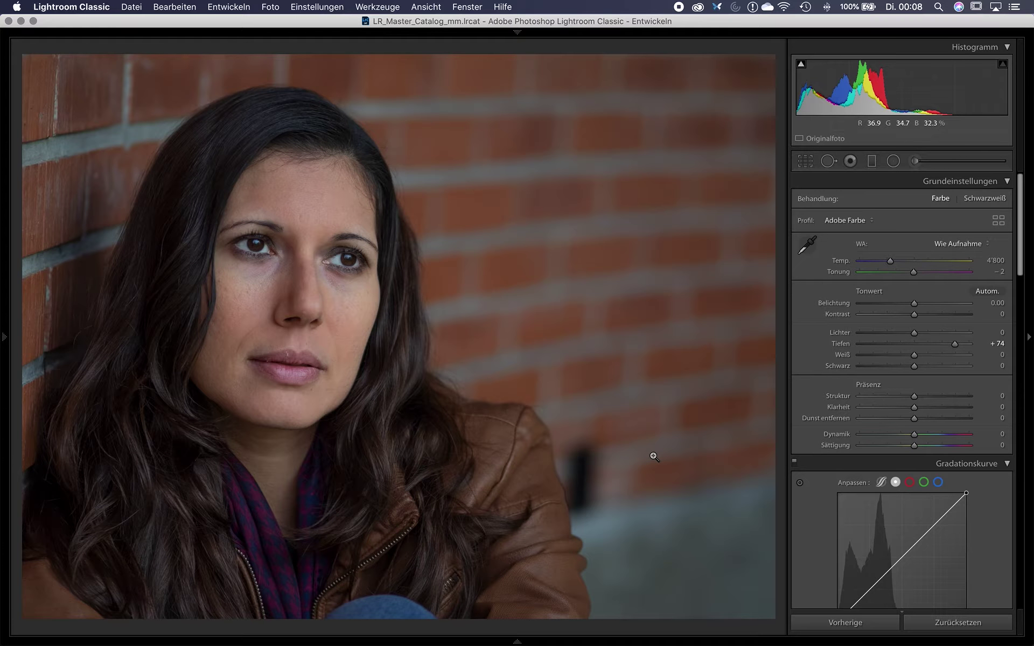
{"action": "key", "text": "Right"}
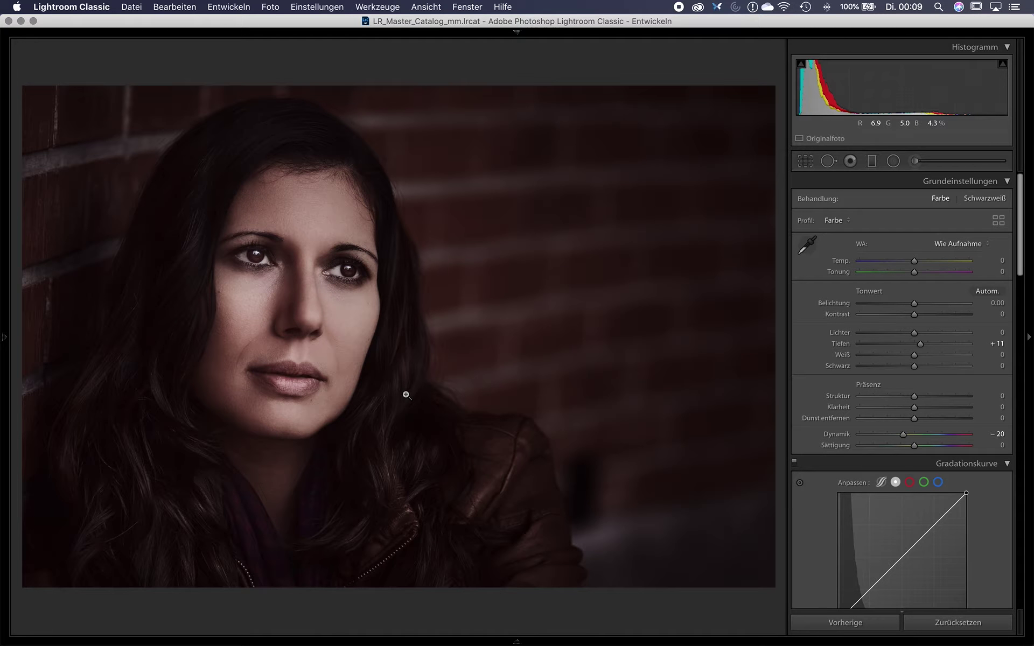
Step: Set Tonung to +33, Temp. to 3408 and Tiefen to +24 on the green-wall portrait, and raise a midtone tone curve point to 140/150
{"action": "key", "text": "Right"}
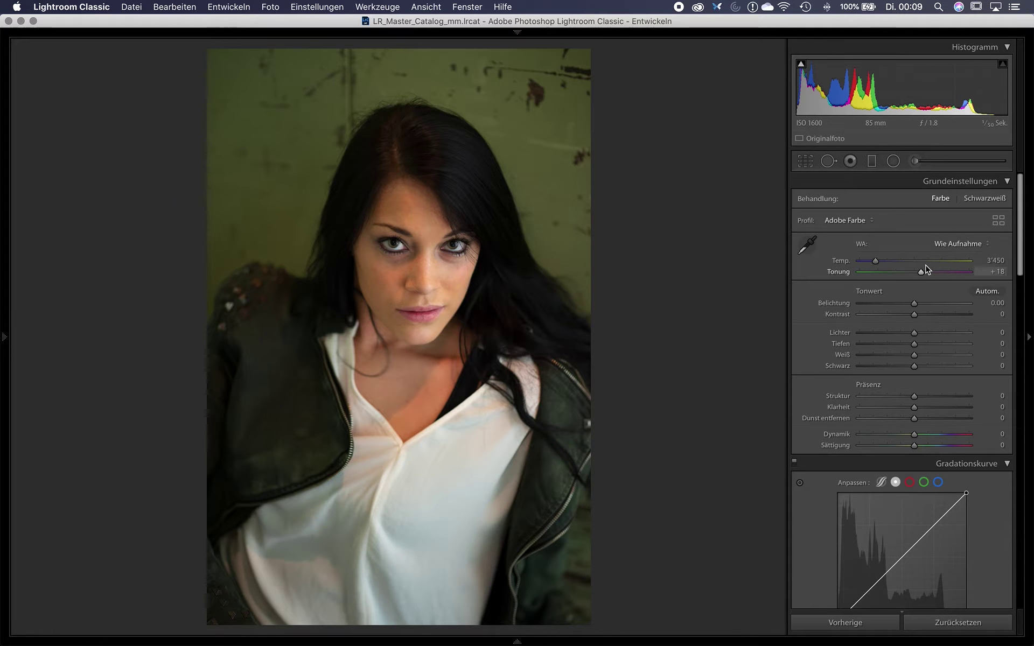
{"action": "left_click_drag", "start_coordinate": [921, 273], "coordinate": [877, 263]}
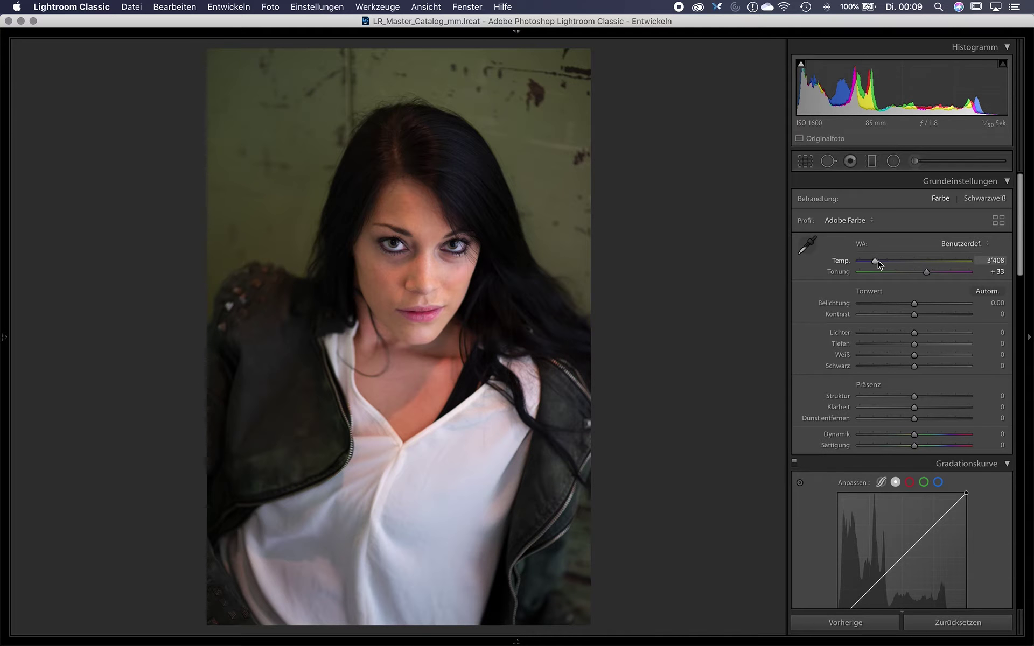
{"action": "left_click_drag", "start_coordinate": [914, 347], "coordinate": [925, 346]}
{"action": "left_click_drag", "start_coordinate": [909, 550], "coordinate": [905, 545]}
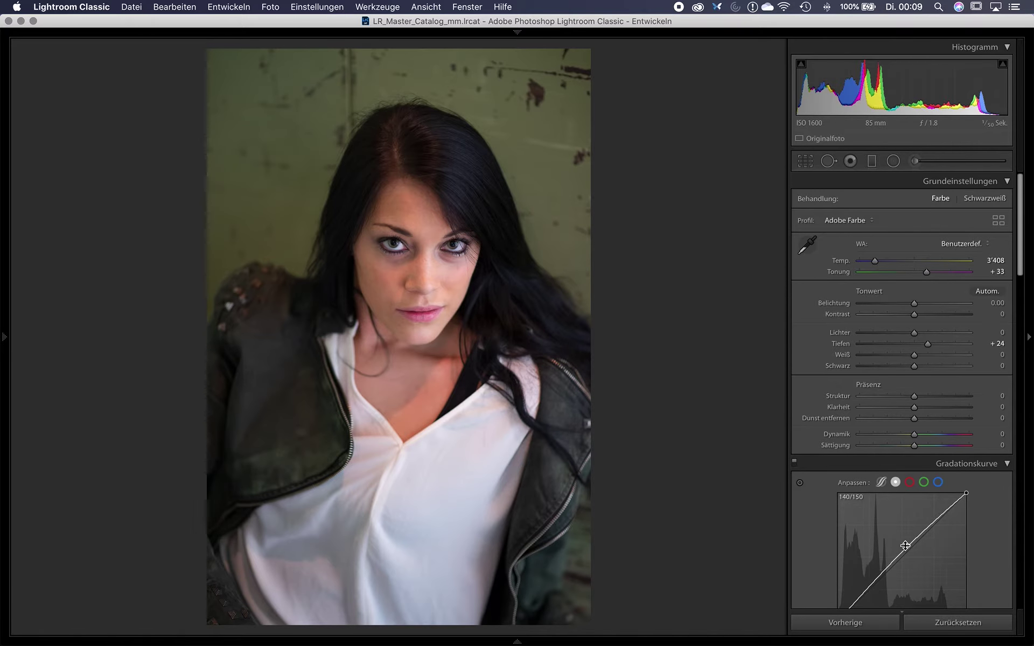
Step: Compare the corrected green-wall portrait with its finished black-and-white version
{"action": "key", "text": "Right"}
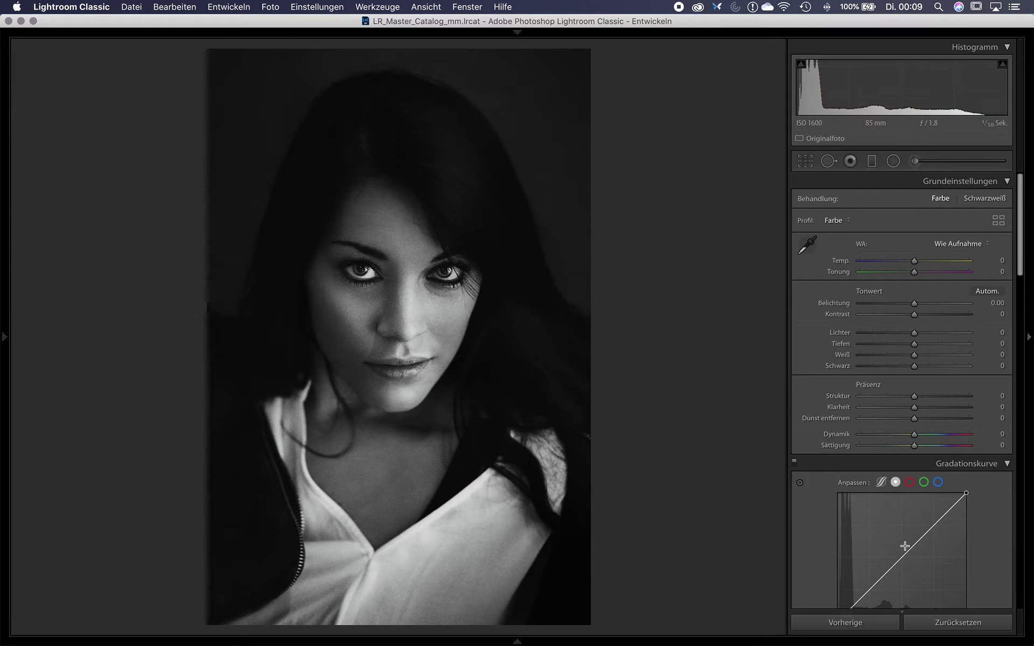
{"action": "key", "text": "Right"}
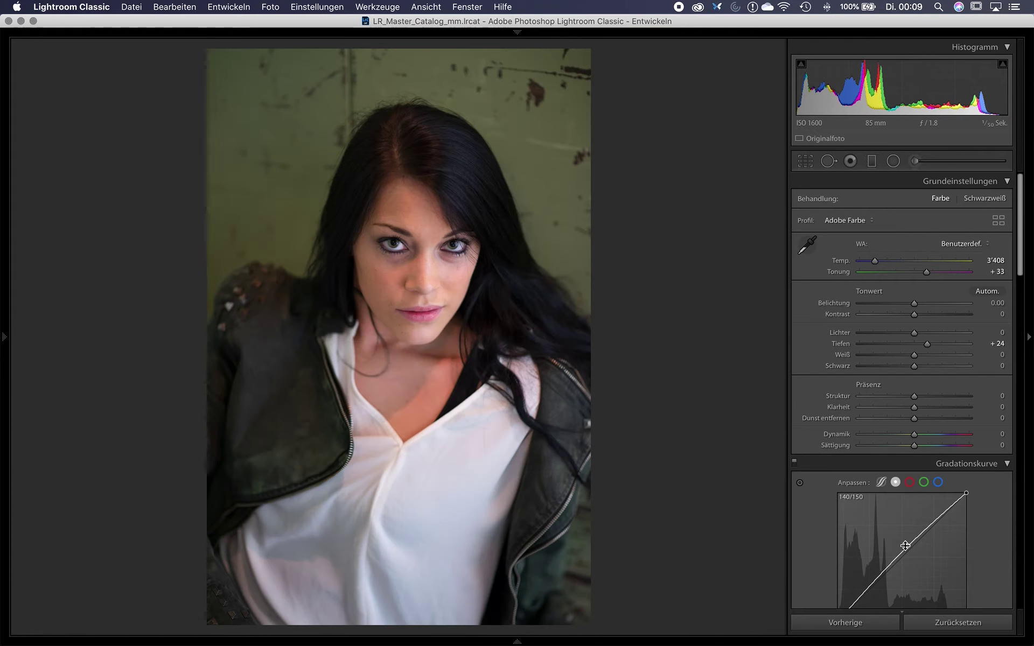
{"action": "key", "text": "Right"}
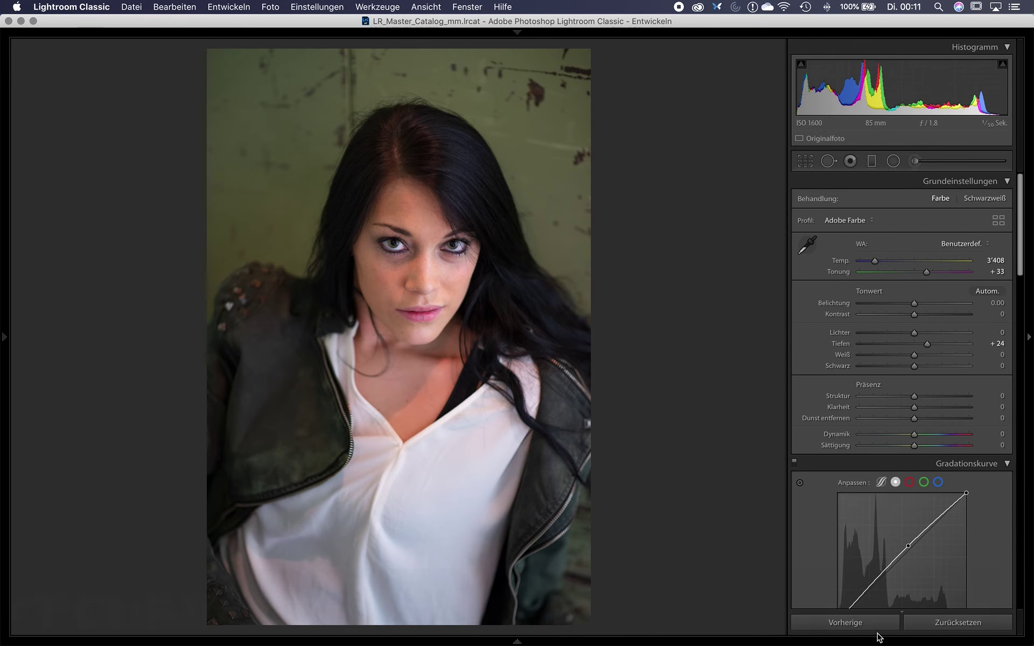
Step: Return to the brick-wall portrait and compare the facial skin and eyes up close in its unedited and finished versions
{"action": "key", "text": "Left"}
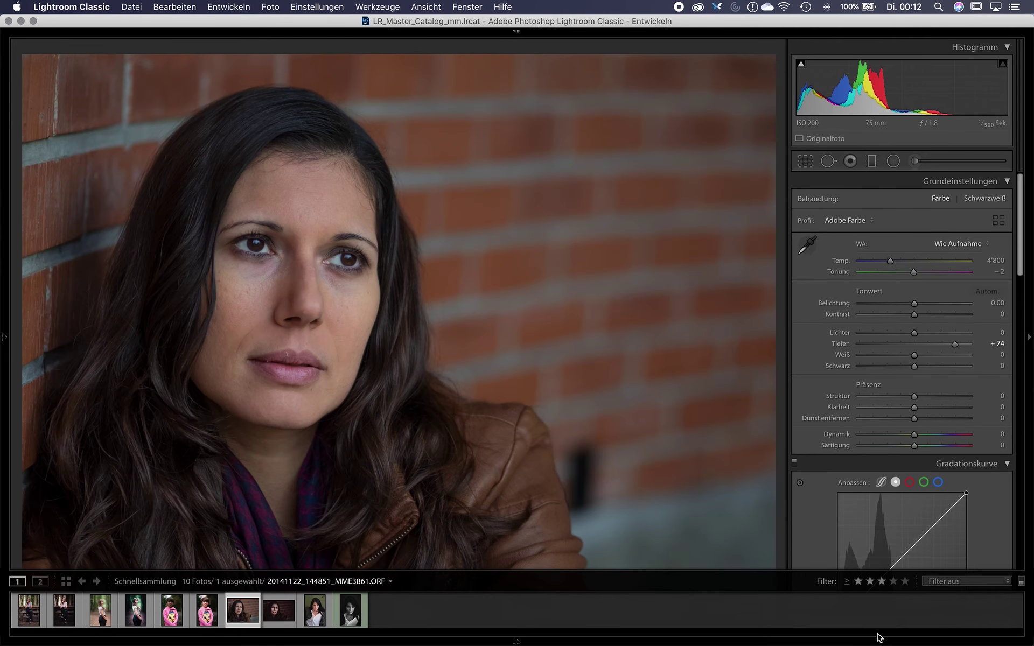
{"action": "left_click", "coordinate": [196, 377]}
{"action": "left_click_drag", "start_coordinate": [655, 308], "coordinate": [517, 307]}
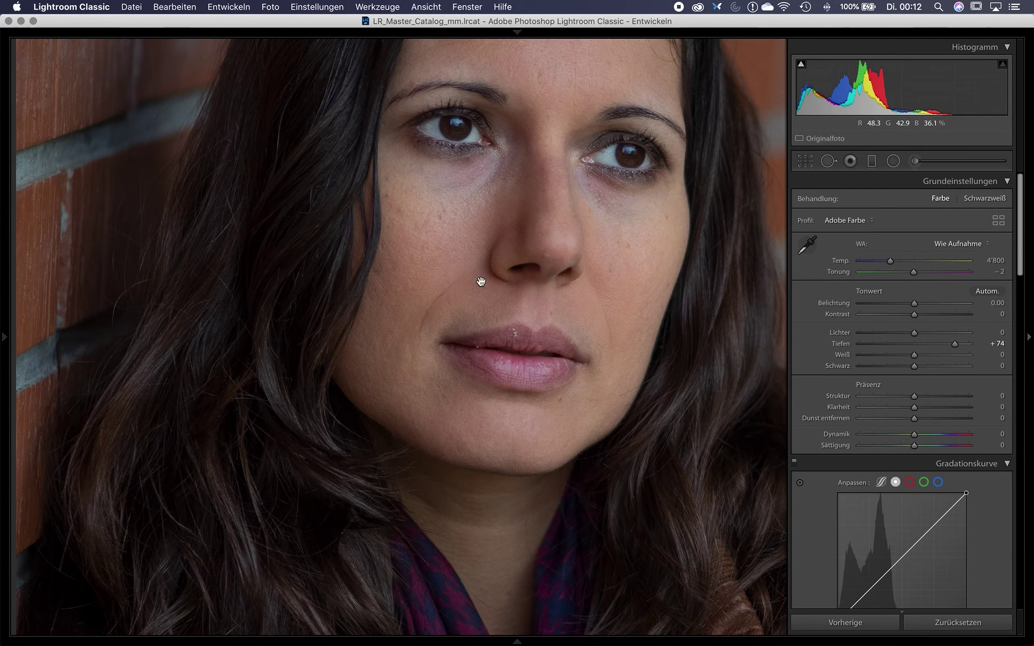
{"action": "left_click", "coordinate": [482, 282]}
{"action": "key", "text": "Right"}
{"action": "left_click_drag", "start_coordinate": [266, 307], "coordinate": [370, 292]}
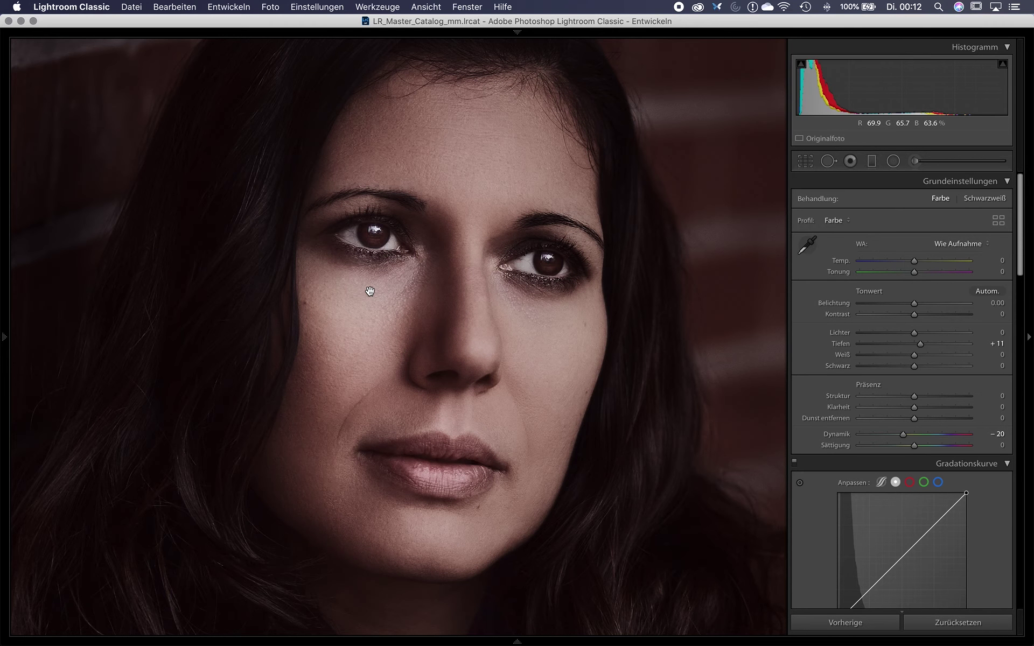
{"action": "left_click", "coordinate": [370, 290]}
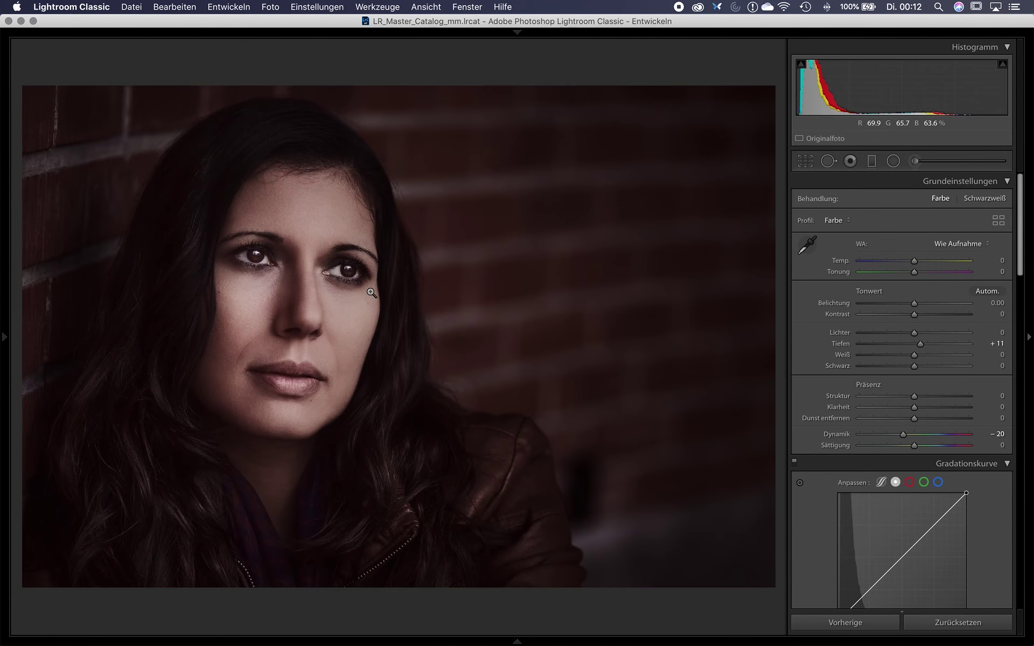